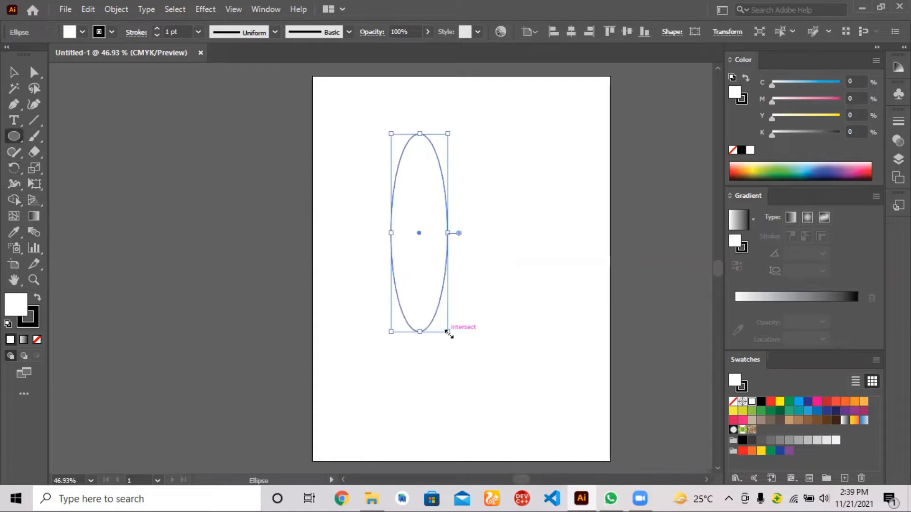
Step: Fill the tall ellipse with a dark red of about C 29, M 98, Y 96, K 37
{"action": "double_click", "coordinate": [15, 303]}
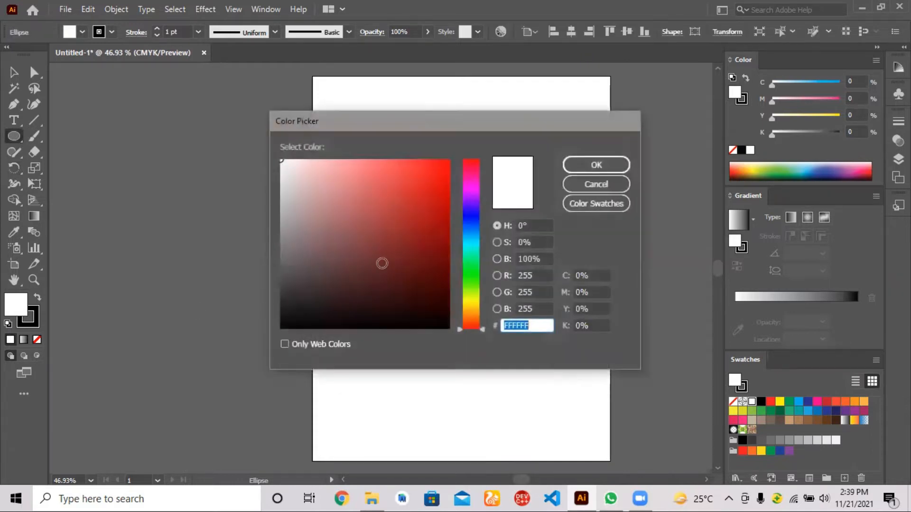
{"action": "left_click", "coordinate": [416, 241]}
{"action": "left_click", "coordinate": [596, 162]}
{"action": "left_click_drag", "start_coordinate": [451, 336], "coordinate": [441, 318]}
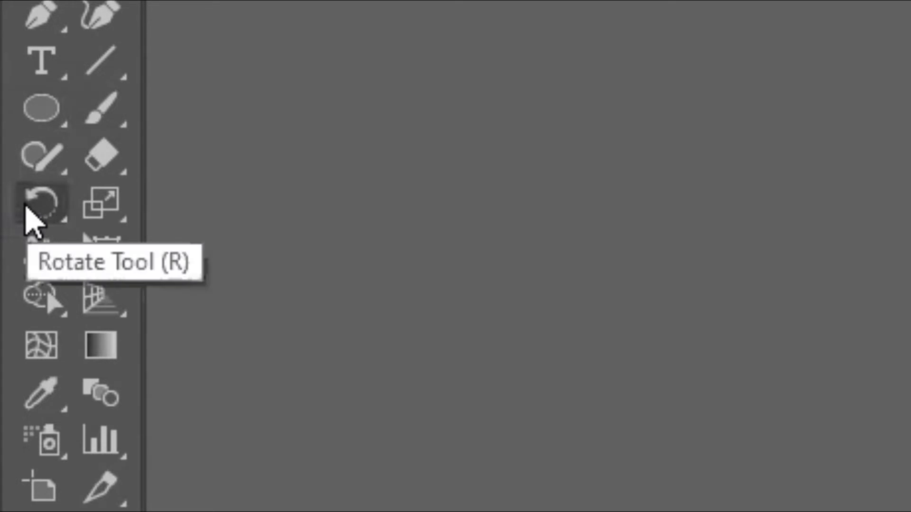
Step: Rotate a copy of the ellipse clockwise with the Rotate tool about a pivot near the ellipse's lower end
{"action": "left_click", "coordinate": [29, 208]}
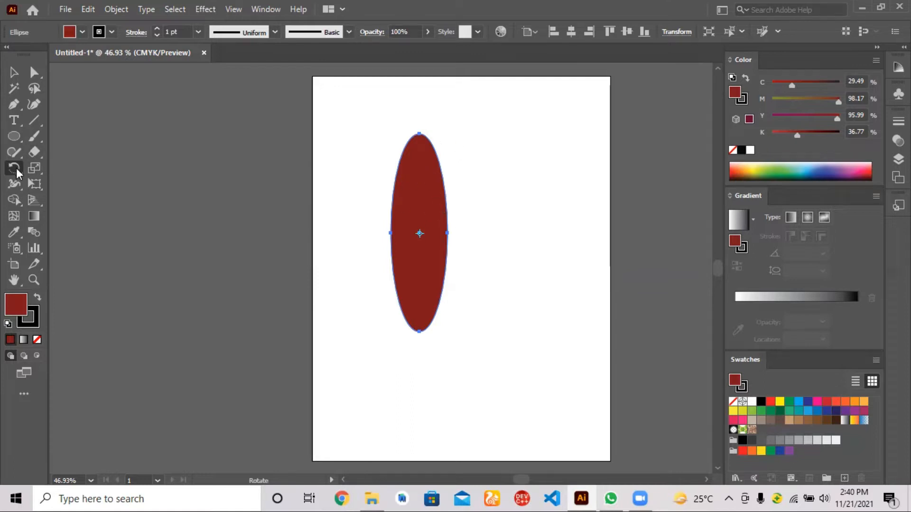
{"action": "key", "text": "space"}
{"action": "left_click_drag", "start_coordinate": [424, 160], "coordinate": [400, 114]}
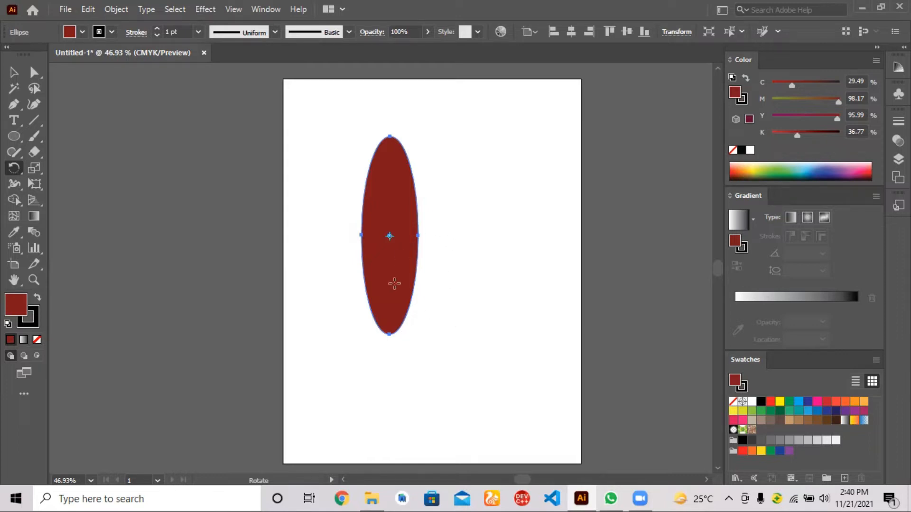
{"action": "left_click", "coordinate": [391, 309]}
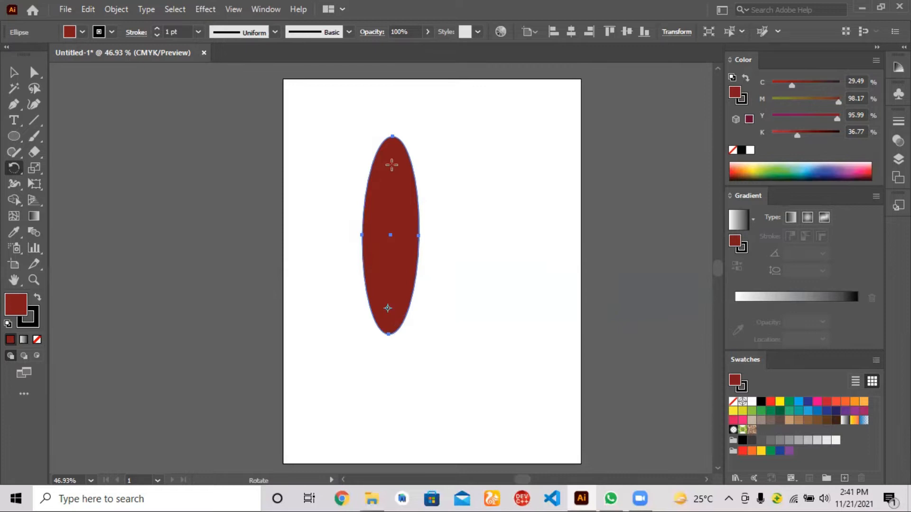
{"action": "left_click_drag", "start_coordinate": [388, 169], "coordinate": [442, 204]}
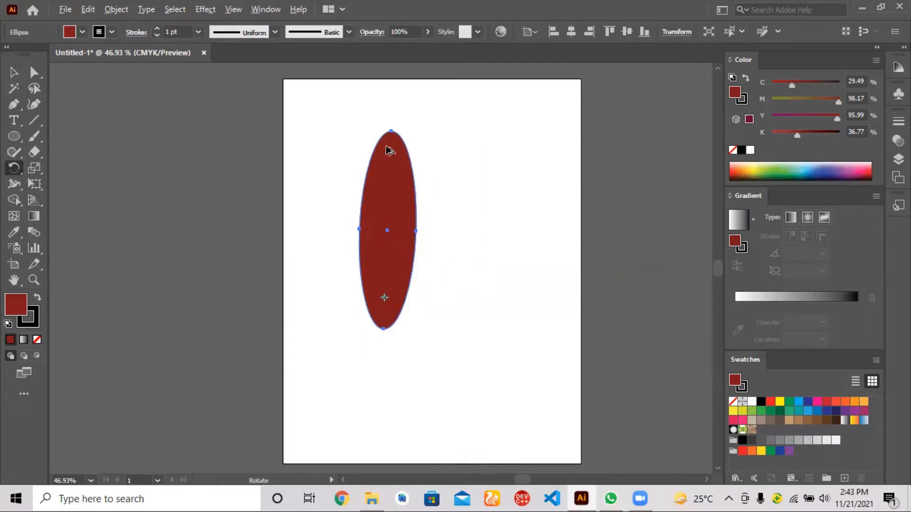
{"action": "left_click_drag", "start_coordinate": [389, 150], "coordinate": [465, 204]}
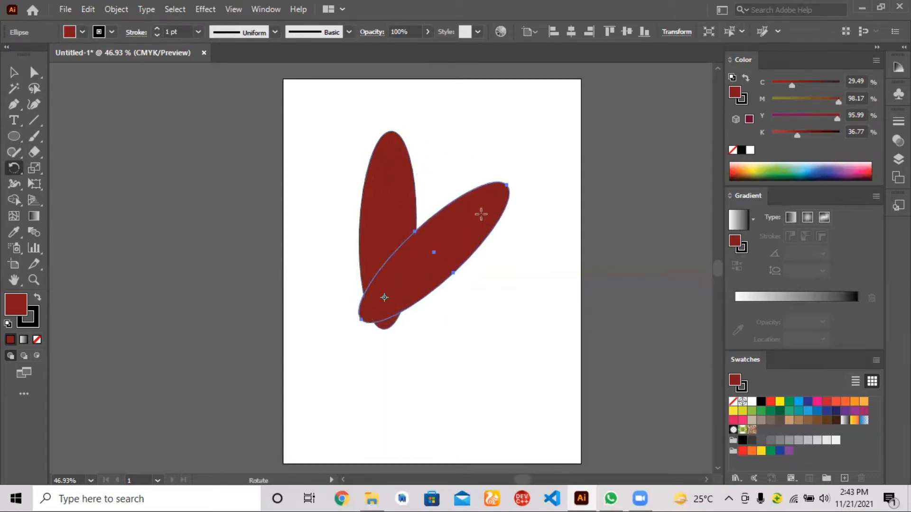
Step: Repeat the rotated copy around the pivot to form a flower of eight petals, and select all the petals
{"action": "left_click", "coordinate": [380, 302]}
{"action": "key", "text": "ctrl"}
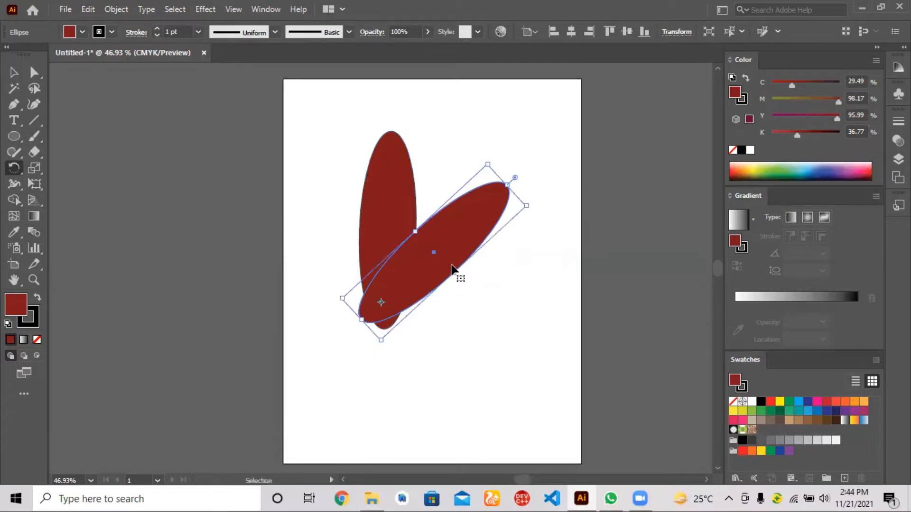
{"action": "key", "text": "ctrl+d"}
{"action": "key", "text": "ctrl+d"}
{"action": "key", "text": "ctrl+d"}
{"action": "key", "text": "ctrl+d"}
{"action": "key", "text": "ctrl+d"}
{"action": "key", "text": "ctrl+d"}
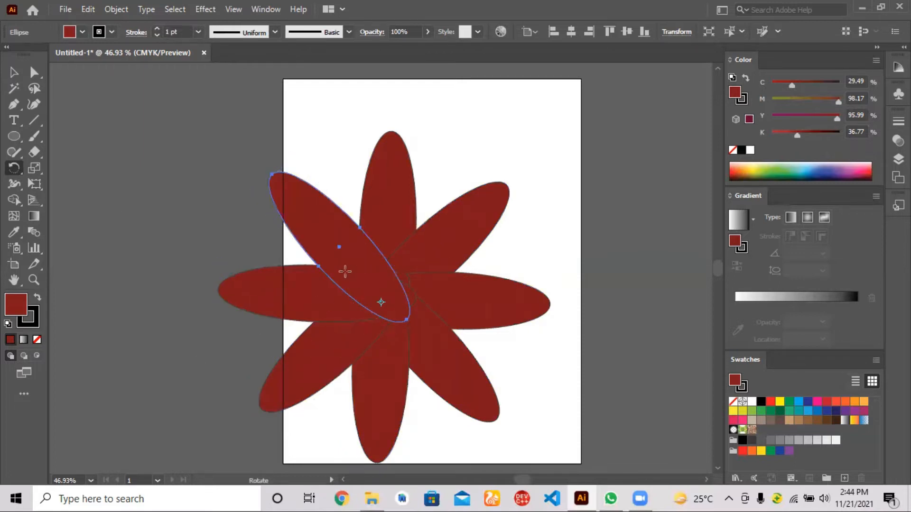
{"action": "left_click", "coordinate": [16, 71]}
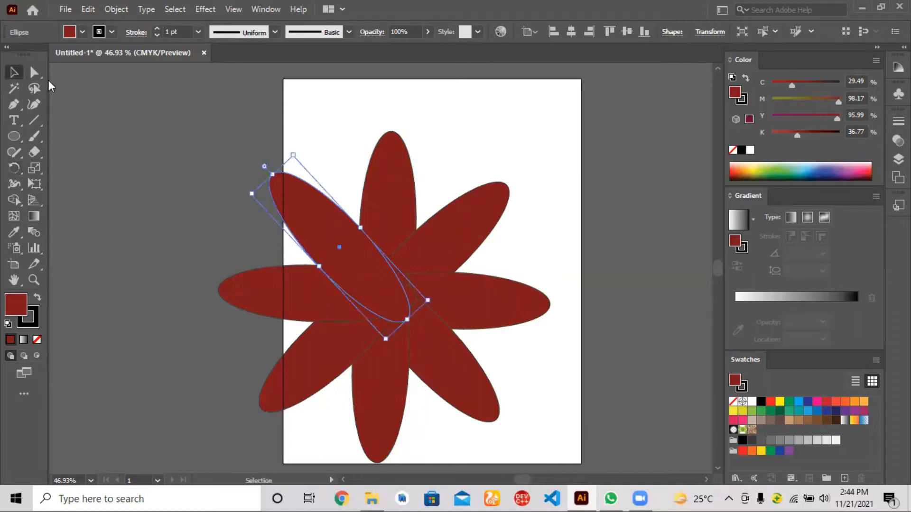
{"action": "left_click_drag", "start_coordinate": [301, 116], "coordinate": [462, 425]}
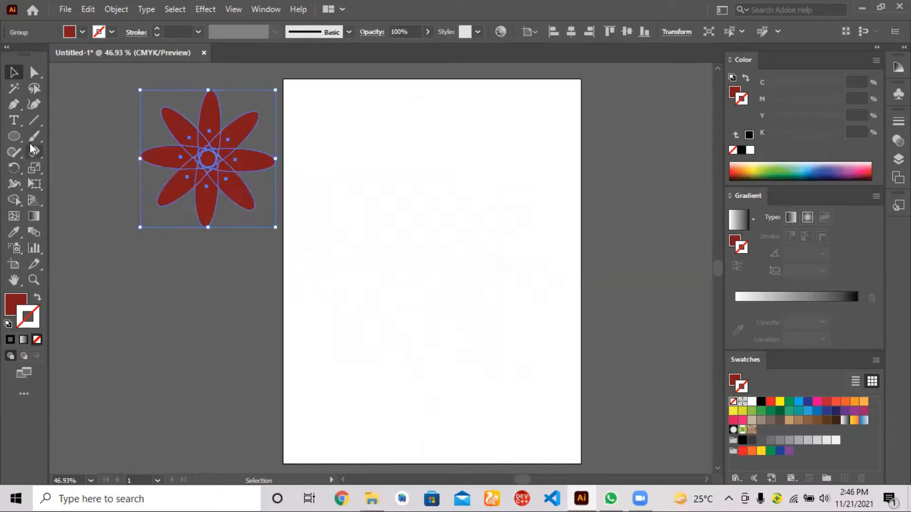
Step: Draw a dark red circle on the empty artboard and position it near the middle of the upper half
{"action": "left_click", "coordinate": [21, 139]}
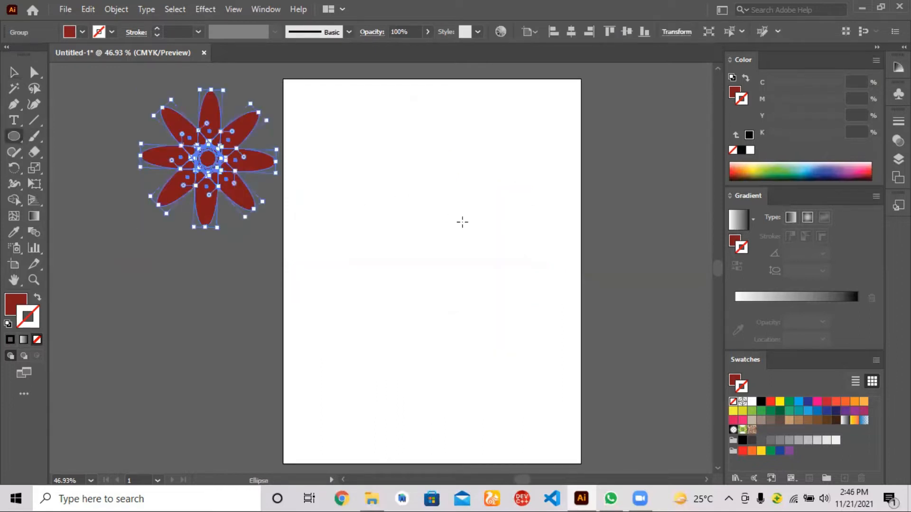
{"action": "left_click_drag", "start_coordinate": [392, 143], "coordinate": [441, 209]}
{"action": "left_click_drag", "start_coordinate": [425, 178], "coordinate": [429, 238]}
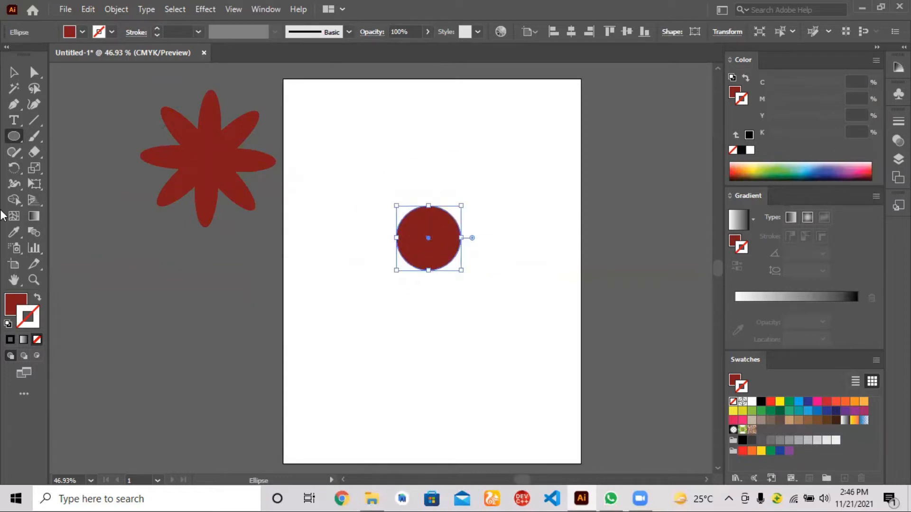
Step: Draw a small five-pointed star centred just above the circle and keep it selected
{"action": "left_click", "coordinate": [14, 136]}
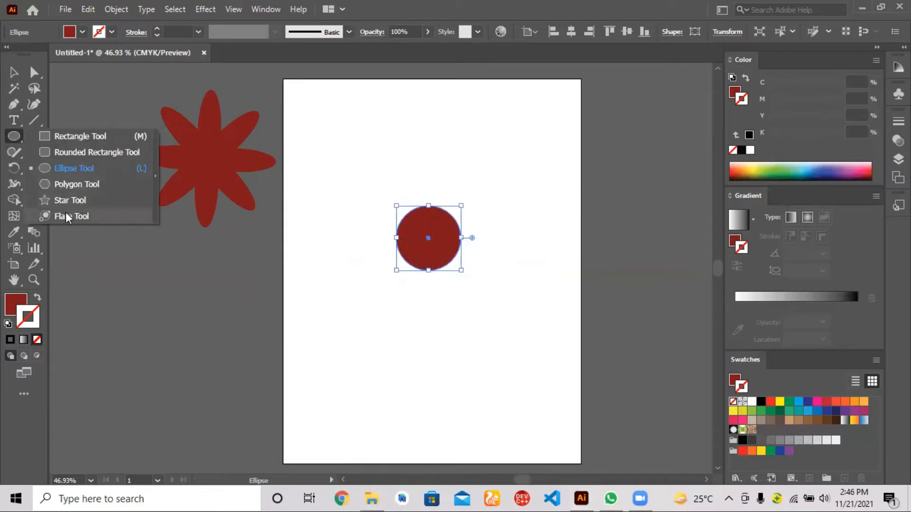
{"action": "left_click", "coordinate": [69, 201]}
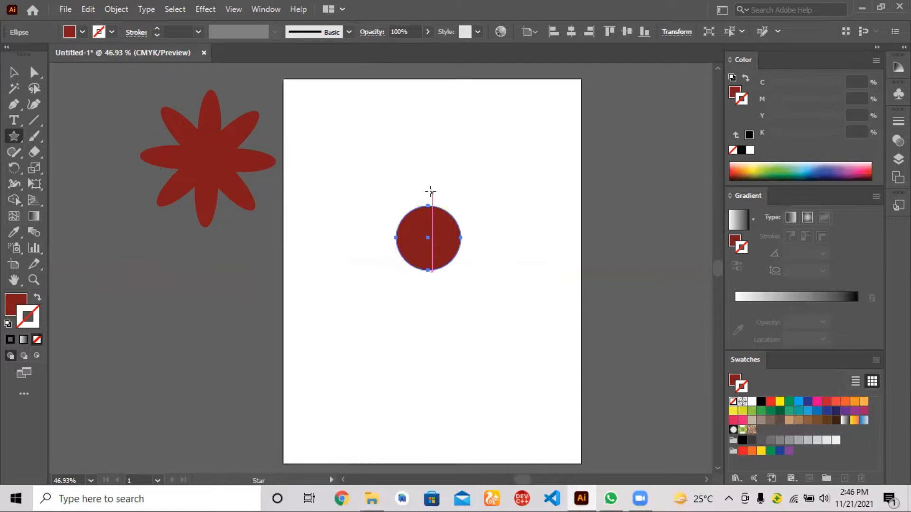
{"action": "mouse_move", "coordinate": [422, 180]}
{"action": "left_mouse_down"}
{"action": "mouse_move", "coordinate": [442, 195]}
{"action": "mouse_move", "coordinate": [429, 190]}
{"action": "left_mouse_up"}
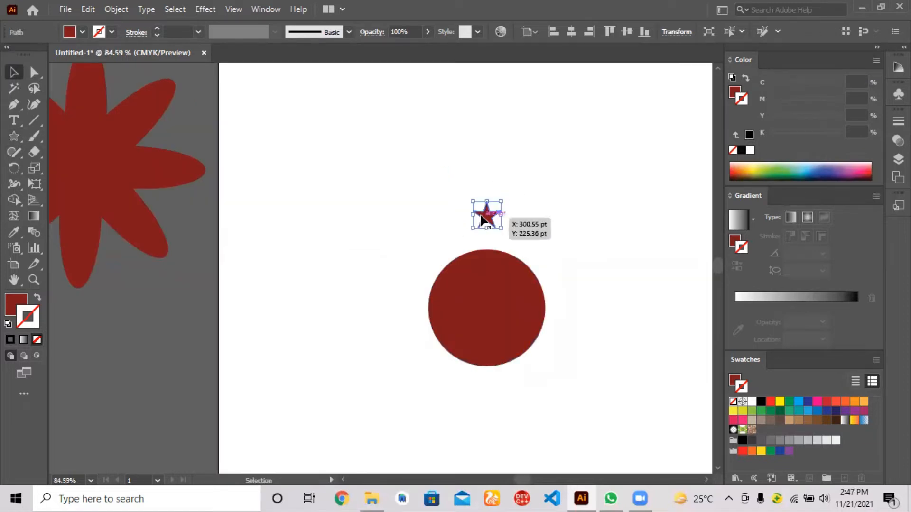
{"action": "key", "text": "a"}
{"action": "key", "text": "v"}
Step: Rotate a copy of the star about the circle's centre and repeat it into an evenly spaced ring of twelve stars
{"action": "left_click", "coordinate": [15, 169]}
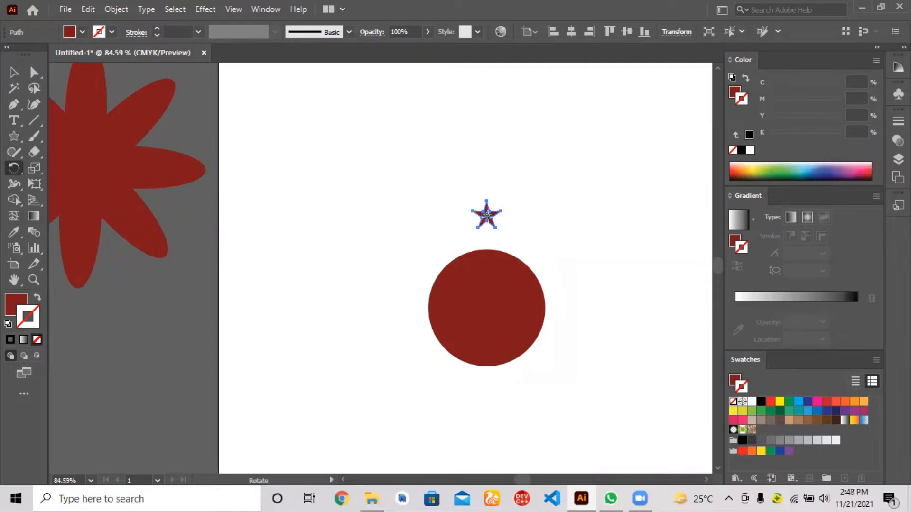
{"action": "left_click", "coordinate": [486, 308]}
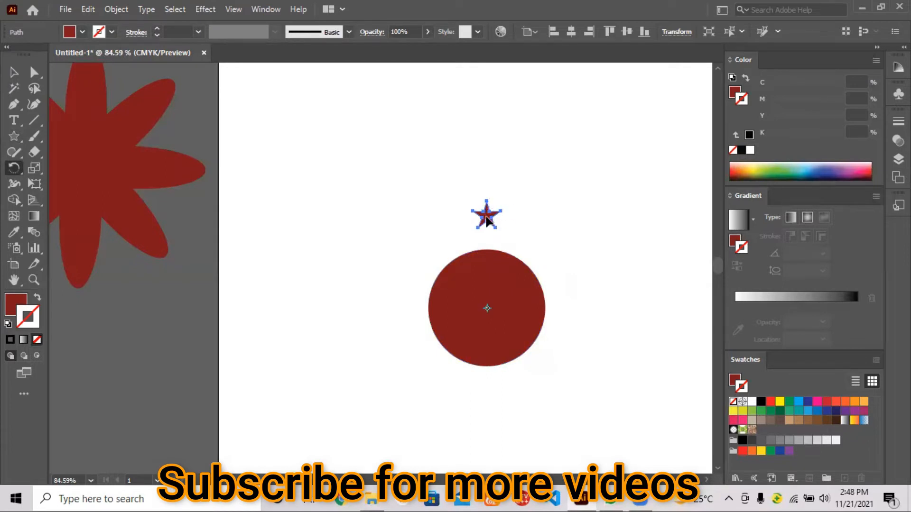
{"action": "key", "text": "ctrl"}
{"action": "left_click_drag", "start_coordinate": [487, 220], "coordinate": [533, 231]}
{"action": "key", "text": "ctrl+d"}
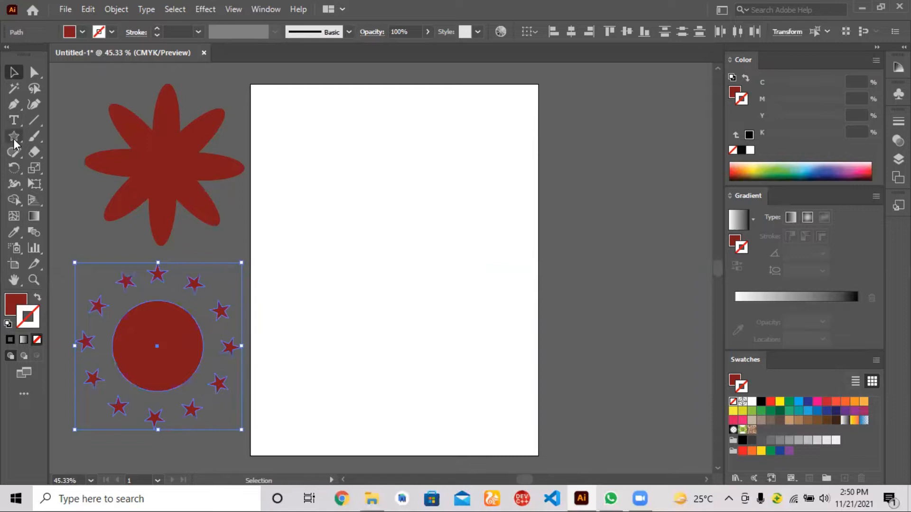
Step: Draw six rectangles of different sizes scattered down the artboard, and shift the tall narrow one slightly right
{"action": "left_click_drag", "start_coordinate": [13, 137], "coordinate": [56, 135]}
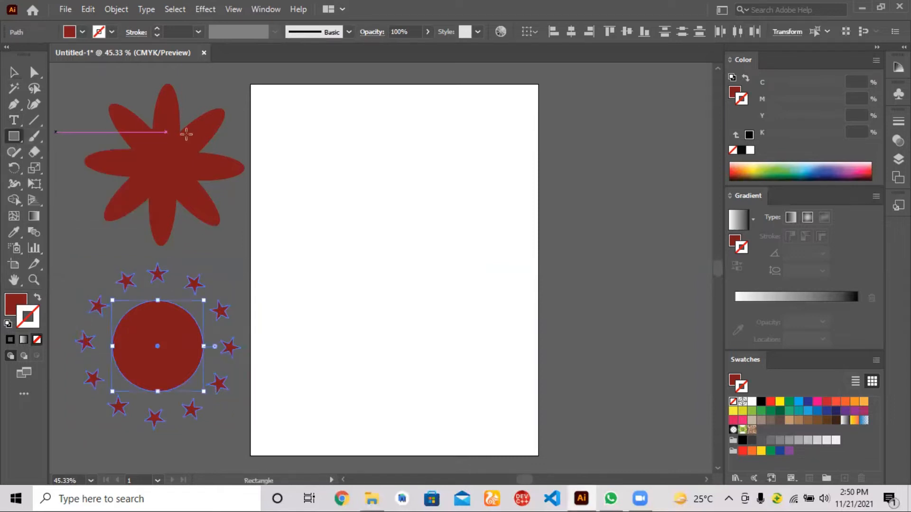
{"action": "left_click_drag", "start_coordinate": [358, 99], "coordinate": [463, 140]}
{"action": "left_click_drag", "start_coordinate": [271, 149], "coordinate": [288, 247]}
{"action": "left_click_drag", "start_coordinate": [355, 253], "coordinate": [446, 281]}
{"action": "left_click_drag", "start_coordinate": [417, 362], "coordinate": [385, 313]}
{"action": "left_click_drag", "start_coordinate": [317, 352], "coordinate": [375, 409]}
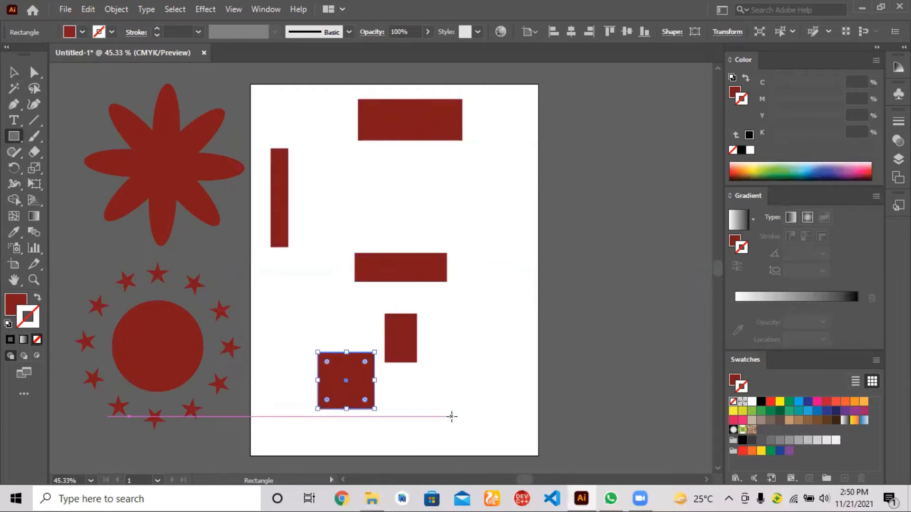
{"action": "left_click_drag", "start_coordinate": [452, 416], "coordinate": [424, 443]}
{"action": "key", "text": "v"}
{"action": "left_click_drag", "start_coordinate": [280, 199], "coordinate": [303, 199]}
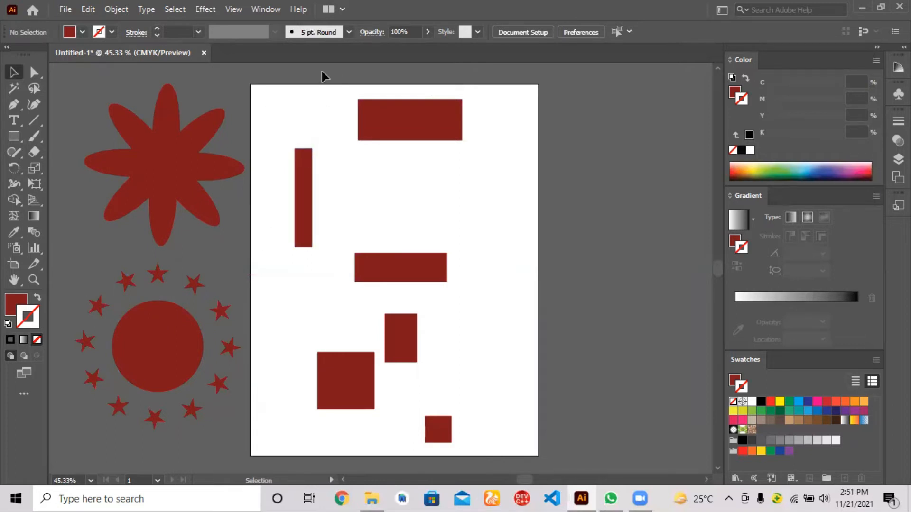
Step: Select all six rectangles and distribute them vertically by their top edges
{"action": "left_click_drag", "start_coordinate": [280, 101], "coordinate": [501, 440]}
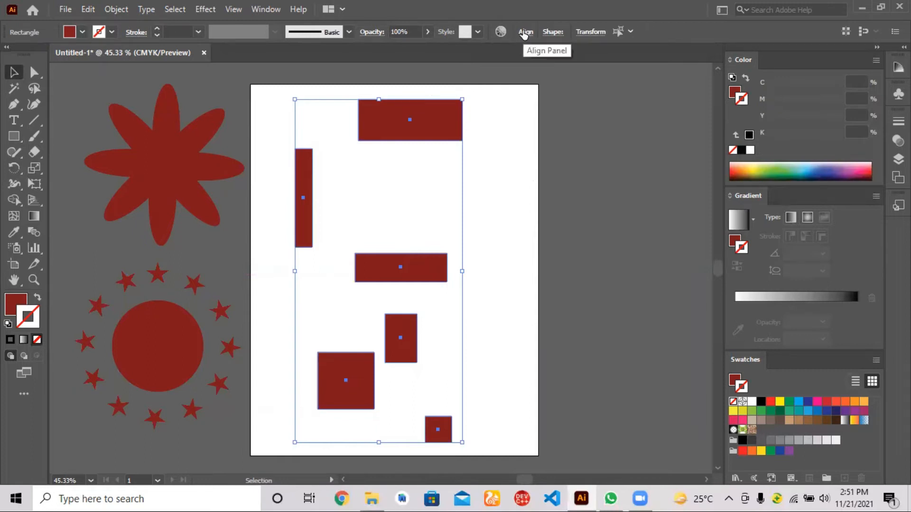
{"action": "left_click", "coordinate": [524, 34]}
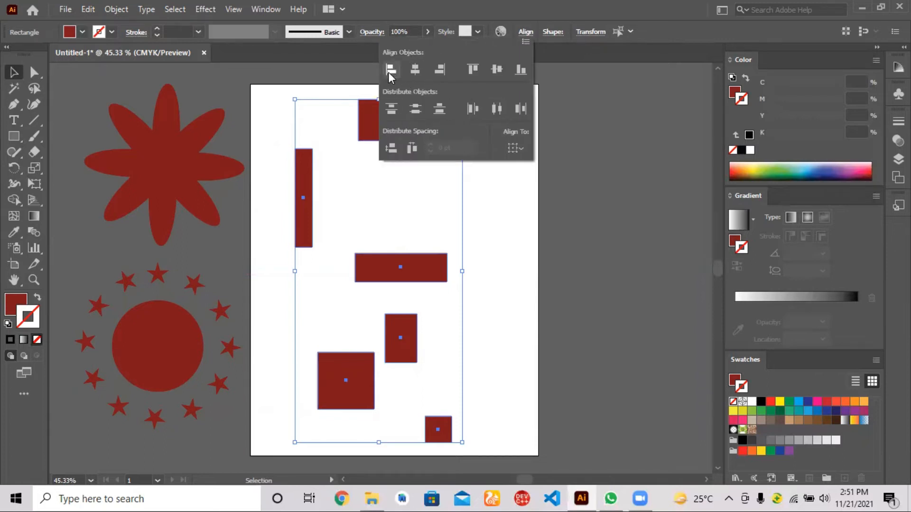
{"action": "left_click", "coordinate": [391, 108]}
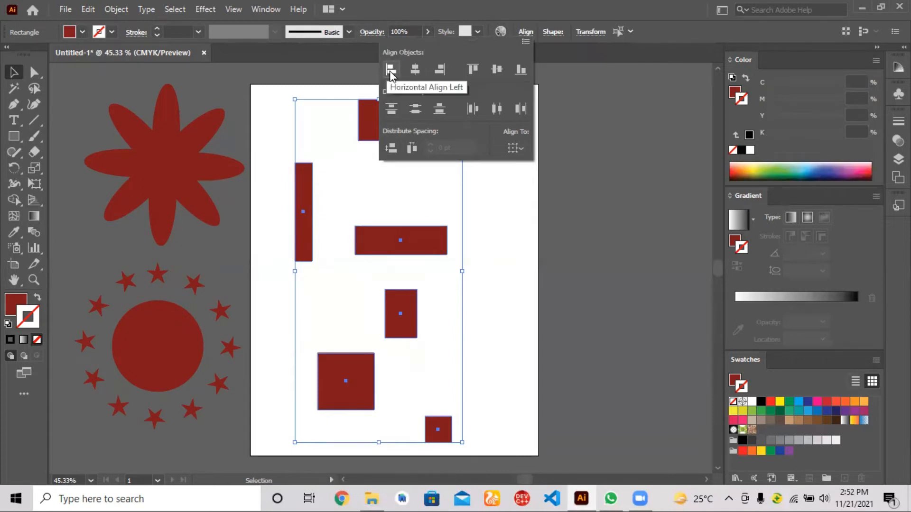
Step: Align the six rectangles by their left edges, and switch the alignment to their horizontal centres
{"action": "left_click", "coordinate": [389, 70]}
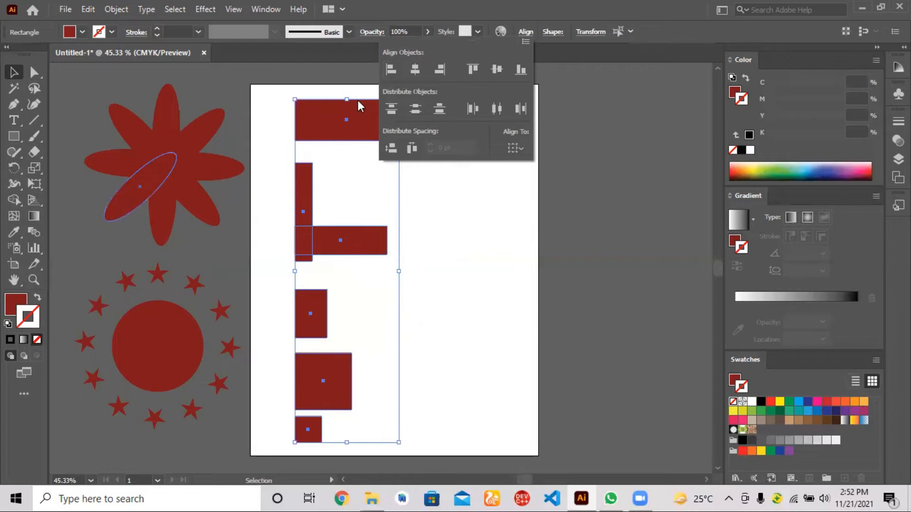
{"action": "left_click", "coordinate": [413, 72]}
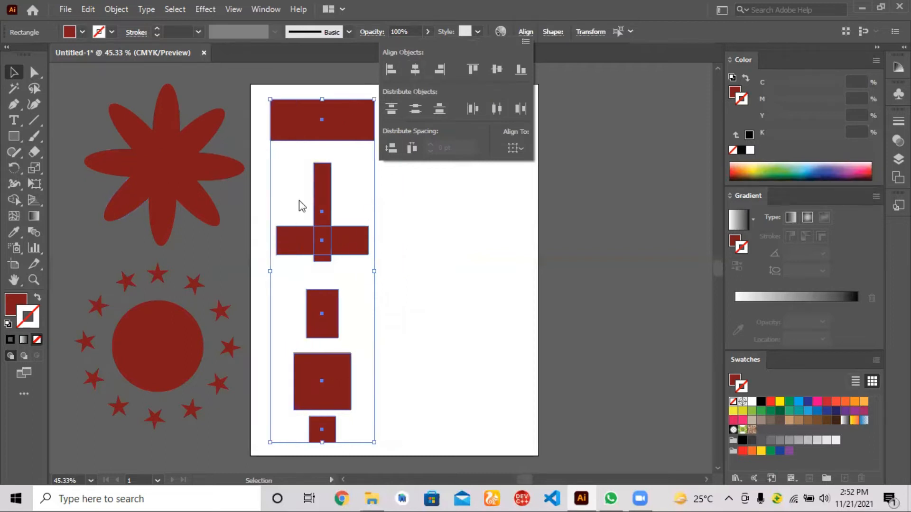
{"action": "left_click", "coordinate": [320, 195]}
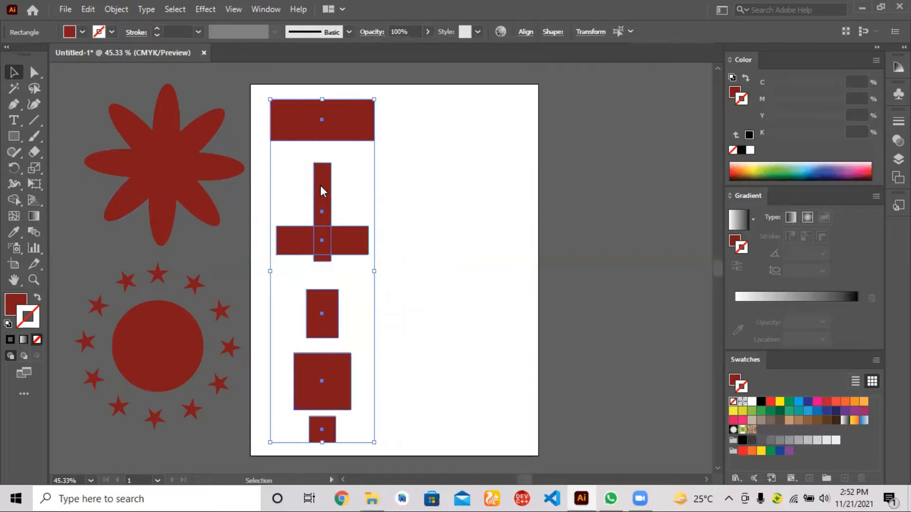
{"action": "left_click", "coordinate": [376, 202]}
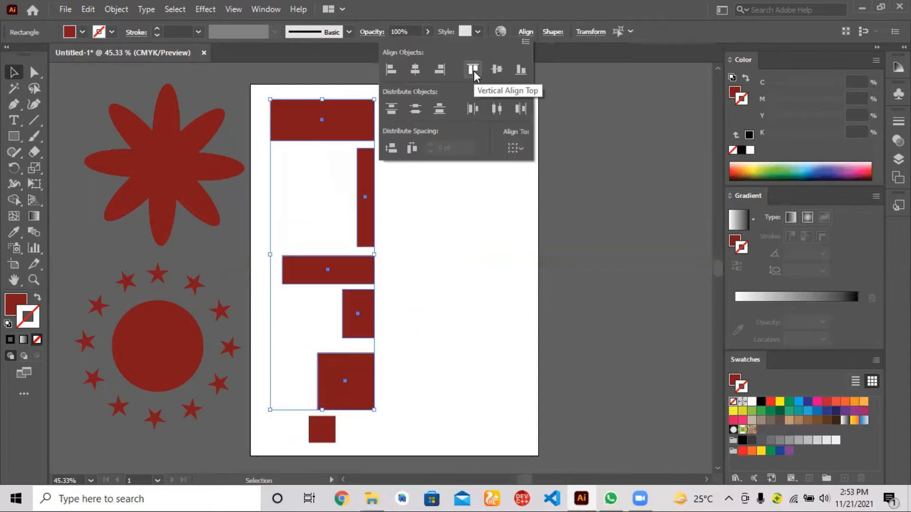
Step: Try top and vertical centre alignment on the five selected rectangles, and settle on aligning their bottom edges
{"action": "left_click", "coordinate": [474, 70]}
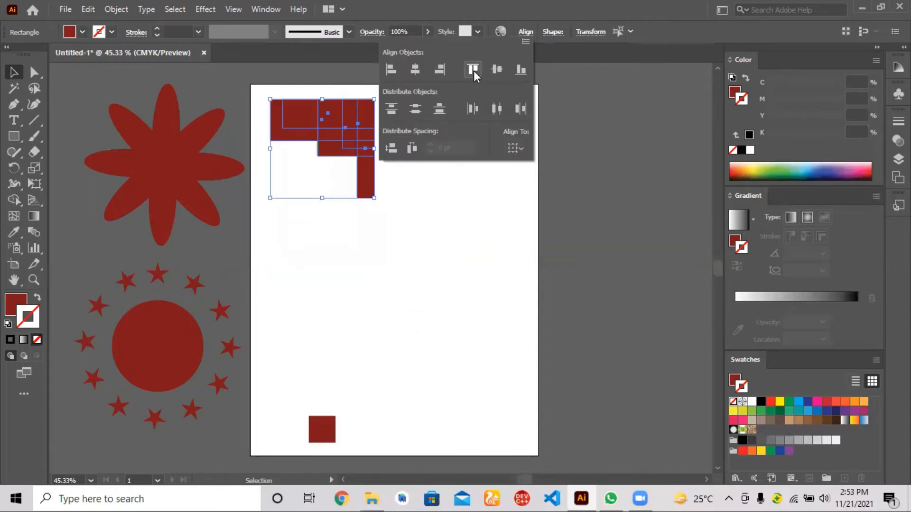
{"action": "left_click", "coordinate": [500, 72]}
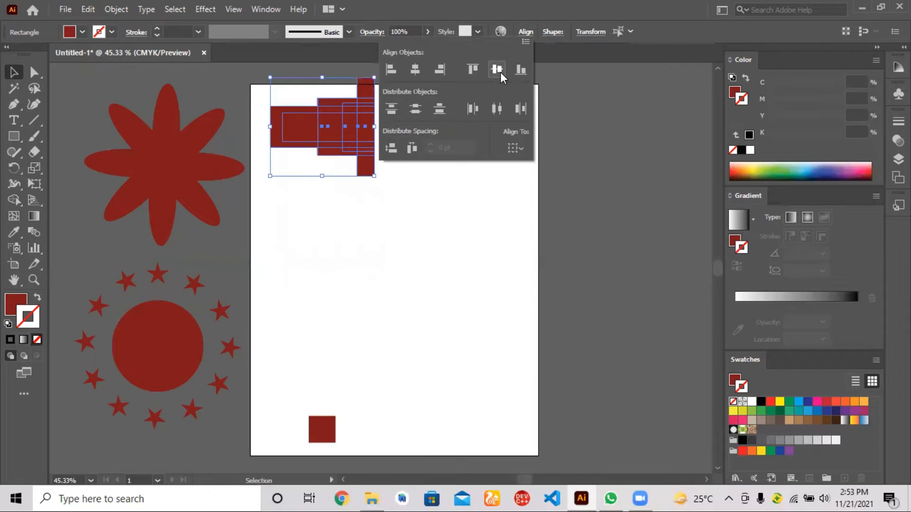
{"action": "left_click", "coordinate": [521, 71]}
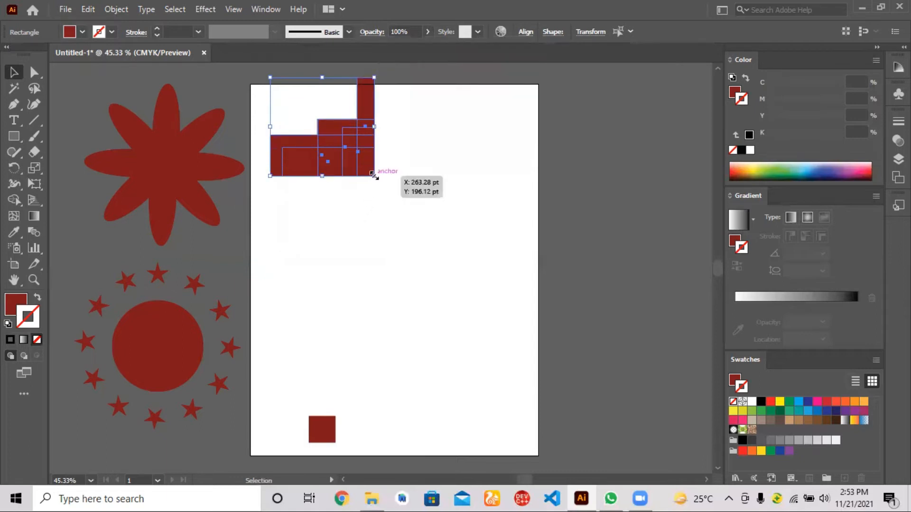
Step: Enlarge the five bottom-aligned rectangles and move them down the artboard, with the small square placed at their lower-left corner
{"action": "left_click_drag", "start_coordinate": [372, 174], "coordinate": [482, 305]}
{"action": "left_click_drag", "start_coordinate": [445, 280], "coordinate": [454, 360]}
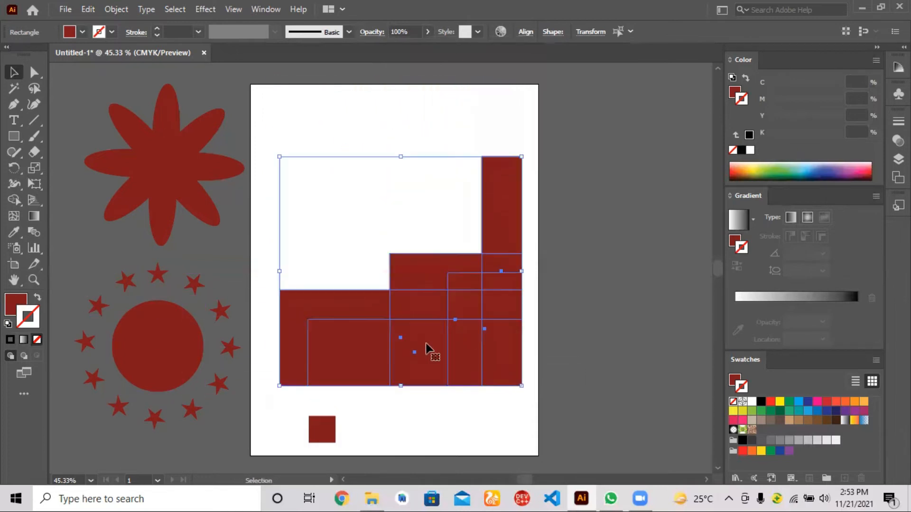
{"action": "left_click_drag", "start_coordinate": [329, 435], "coordinate": [275, 380]}
{"action": "left_click", "coordinate": [343, 423]}
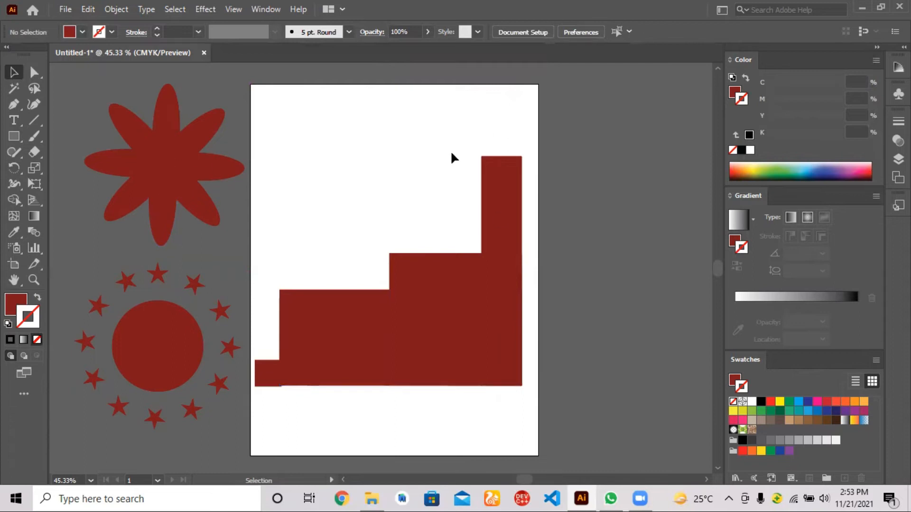
Step: Pull the overlapping rectangles apart, spreading them over the artboard and the area to its right
{"action": "left_click_drag", "start_coordinate": [429, 351], "coordinate": [346, 238]}
{"action": "left_click_drag", "start_coordinate": [378, 350], "coordinate": [369, 428]}
{"action": "left_click_drag", "start_coordinate": [502, 289], "coordinate": [580, 266]}
{"action": "left_click_drag", "start_coordinate": [517, 226], "coordinate": [655, 177]}
{"action": "left_click_drag", "start_coordinate": [417, 329], "coordinate": [475, 177]}
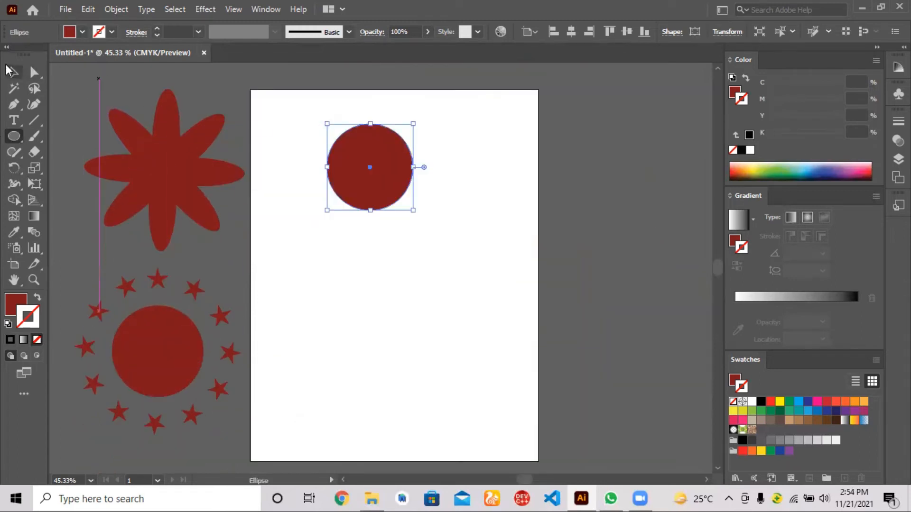
Step: Place a copy of the dark red circle in the artboard's lower right and shrink the copy
{"action": "left_click", "coordinate": [12, 72]}
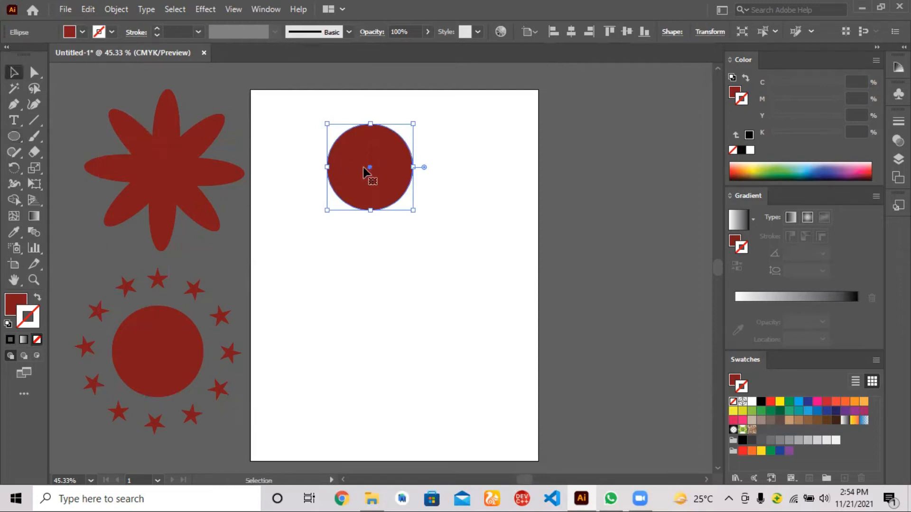
{"action": "left_click_drag", "start_coordinate": [365, 172], "coordinate": [459, 341]}
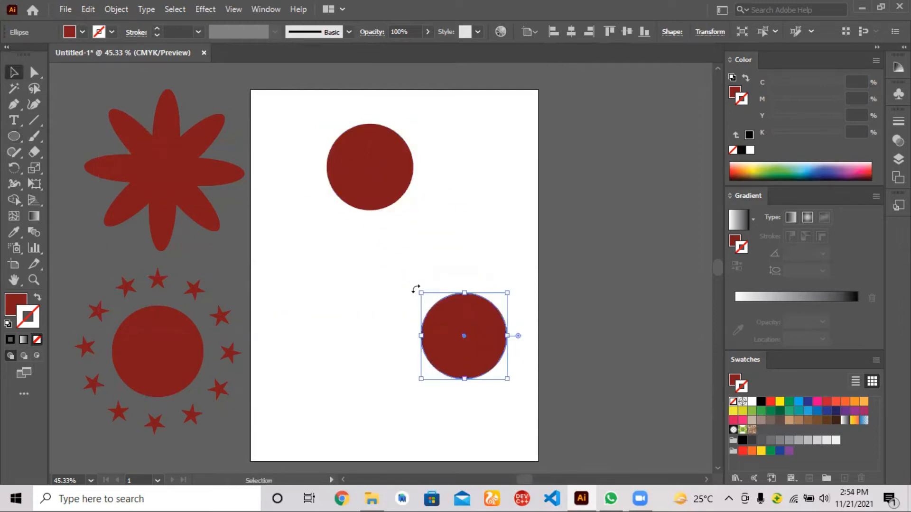
{"action": "left_click_drag", "start_coordinate": [420, 292], "coordinate": [460, 341]}
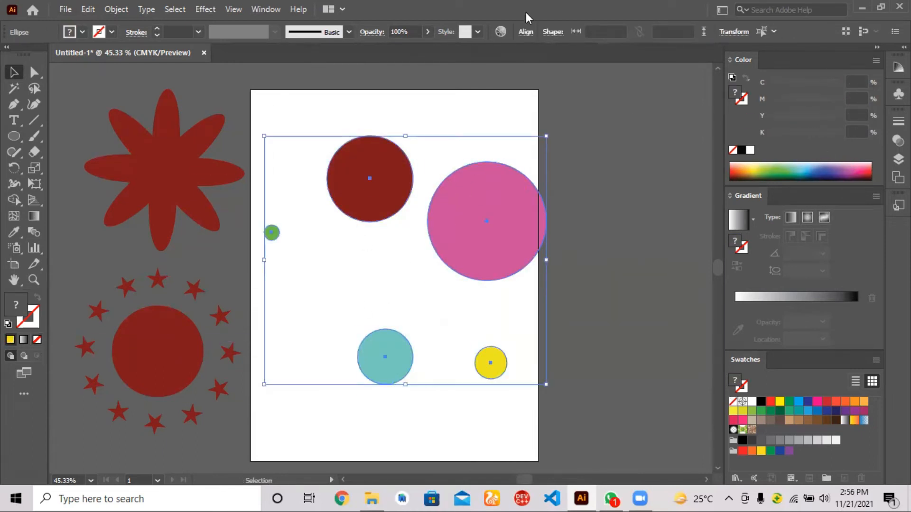
Step: Align the five selected circles by their horizontal and vertical centres so they form concentric rings, and deselect them
{"action": "left_click", "coordinate": [525, 33]}
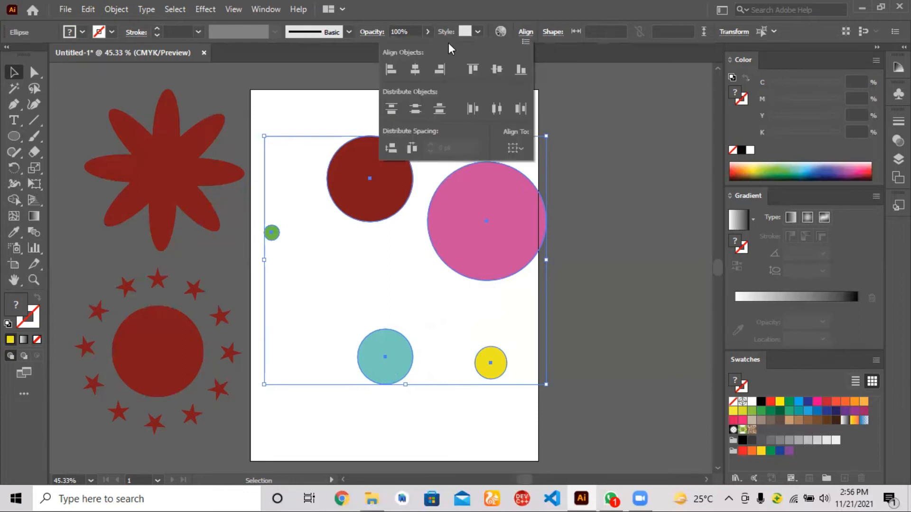
{"action": "left_click", "coordinate": [414, 70]}
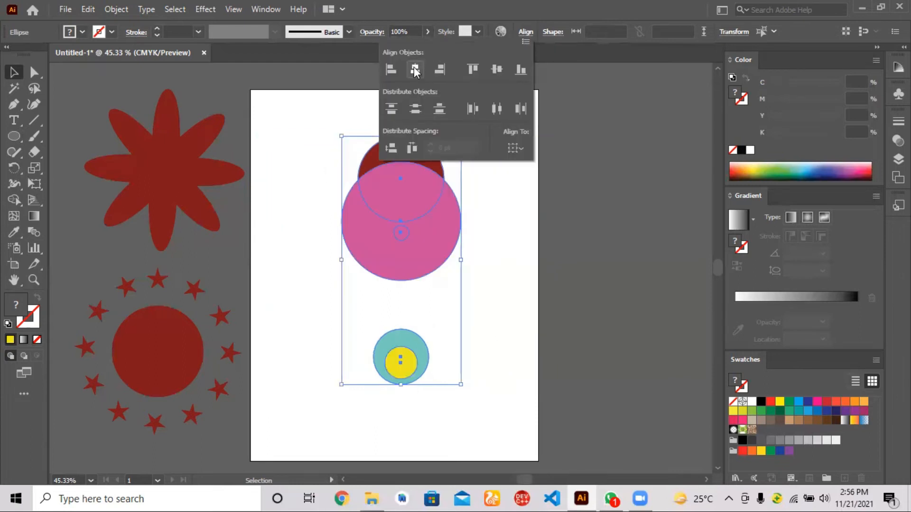
{"action": "left_click", "coordinate": [496, 70]}
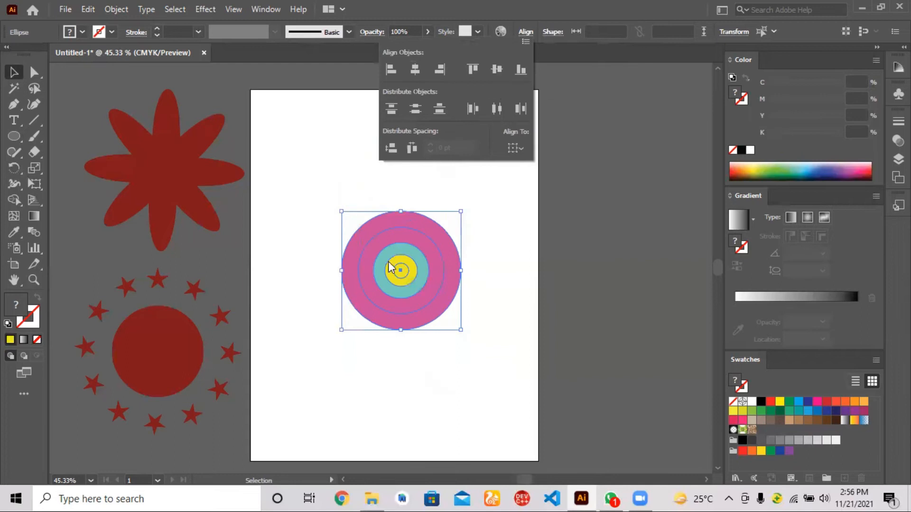
{"action": "left_click", "coordinate": [341, 195]}
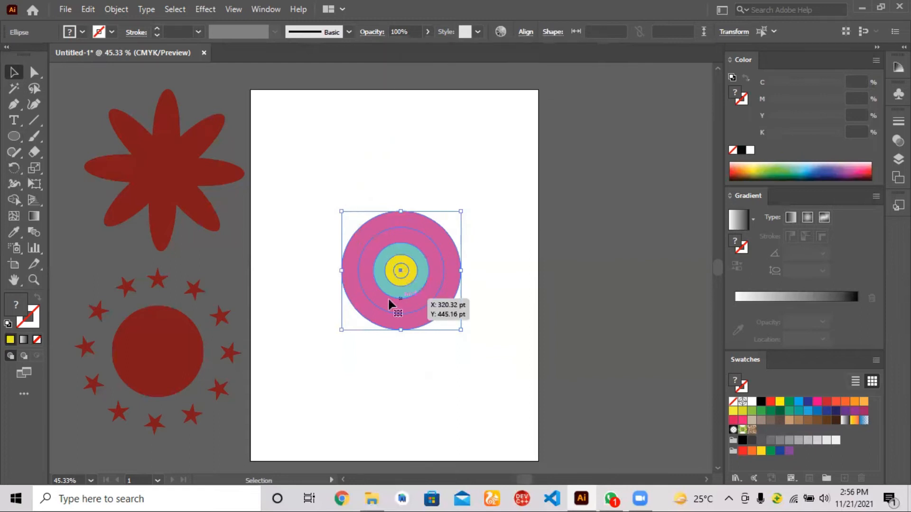
{"action": "left_click", "coordinate": [353, 368]}
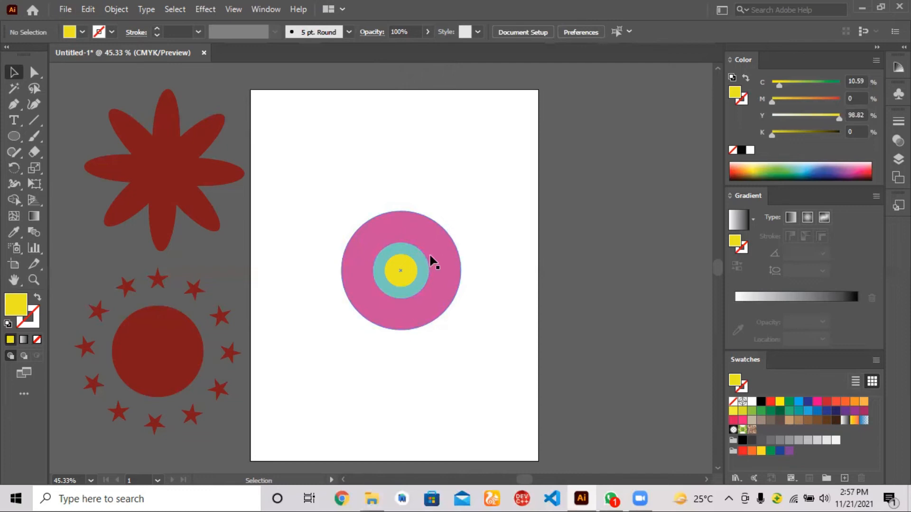
Step: Pull the concentric circles apart over the artboard, with the pink circle near the middle and the others around it
{"action": "left_click_drag", "start_coordinate": [430, 256], "coordinate": [514, 161]}
{"action": "left_click_drag", "start_coordinate": [437, 299], "coordinate": [508, 410]}
{"action": "left_click_drag", "start_coordinate": [401, 295], "coordinate": [315, 362]}
{"action": "left_click_drag", "start_coordinate": [399, 275], "coordinate": [308, 231]}
{"action": "left_click_drag", "start_coordinate": [402, 274], "coordinate": [493, 293]}
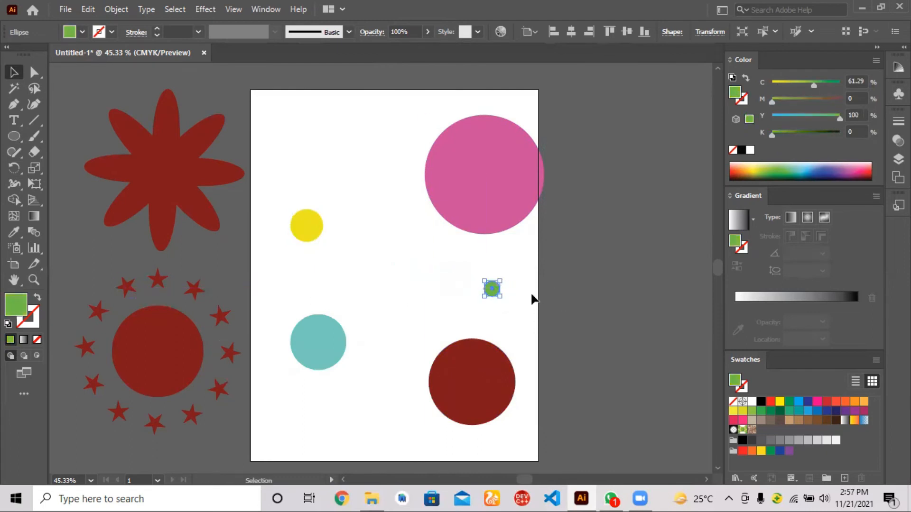
{"action": "left_click_drag", "start_coordinate": [493, 181], "coordinate": [422, 247]}
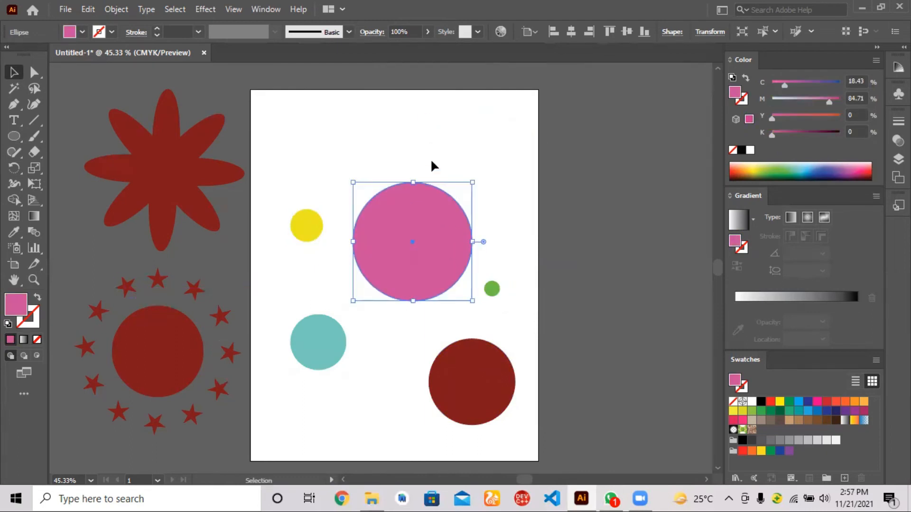
{"action": "left_click", "coordinate": [490, 293]}
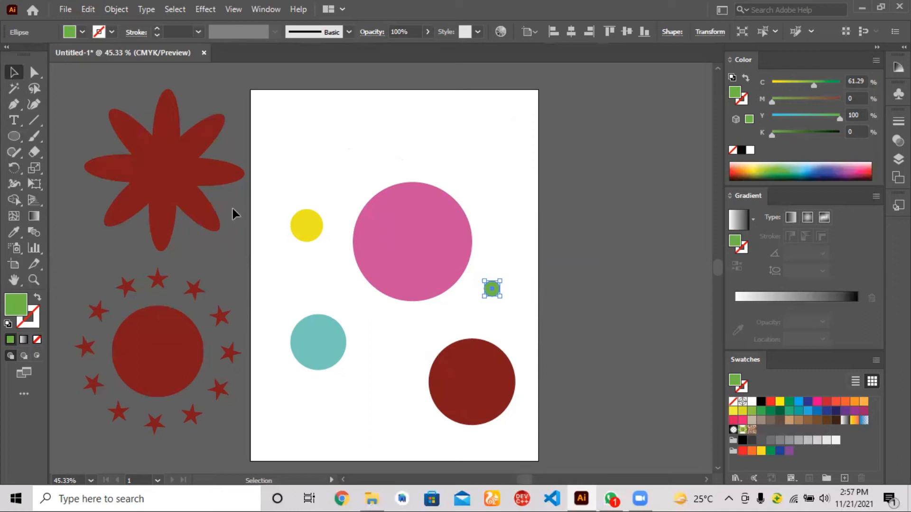
Step: Draw a column of five ellipse-tool circles beside the artboard, decreasing in size from the uppermost down
{"action": "key", "text": "l"}
{"action": "left_click_drag", "start_coordinate": [413, 236], "coordinate": [357, 204]}
{"action": "left_click_drag", "start_coordinate": [413, 236], "coordinate": [617, 142]}
{"action": "left_click_drag", "start_coordinate": [472, 382], "coordinate": [429, 346]}
{"action": "left_click_drag", "start_coordinate": [471, 382], "coordinate": [631, 257]}
{"action": "left_click_drag", "start_coordinate": [318, 342], "coordinate": [291, 320]}
{"action": "left_click_drag", "start_coordinate": [319, 342], "coordinate": [631, 347]}
{"action": "mouse_move", "coordinate": [306, 226]}
{"action": "left_mouse_down"}
{"action": "mouse_move", "coordinate": [289, 209]}
{"action": "mouse_move", "coordinate": [634, 413]}
{"action": "left_mouse_up"}
{"action": "left_click_drag", "start_coordinate": [492, 289], "coordinate": [484, 282]}
{"action": "left_click_drag", "start_coordinate": [491, 288], "coordinate": [635, 447]}
Step: Fill the smallest circle of the column with blue and the next larger one with pink
{"action": "double_click", "coordinate": [15, 305]}
{"action": "left_click", "coordinate": [471, 240]}
{"action": "left_click", "coordinate": [596, 165]}
{"action": "left_click", "coordinate": [13, 72]}
{"action": "left_click", "coordinate": [635, 413]}
{"action": "left_click", "coordinate": [859, 169]}
Step: Fill the column's middle circle with yellow and the second-largest with red, leaving the largest green
{"action": "left_click", "coordinate": [630, 347]}
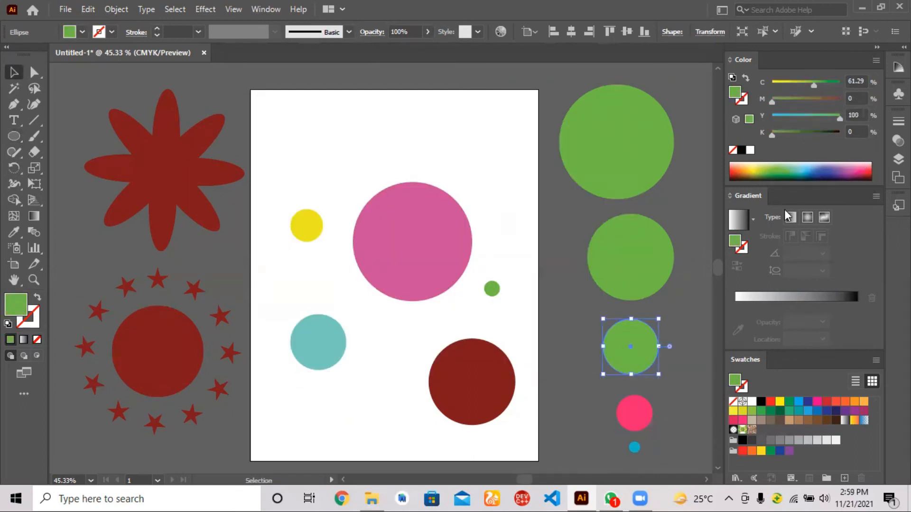
{"action": "left_click", "coordinate": [747, 168]}
{"action": "left_click", "coordinate": [630, 257]}
{"action": "left_click", "coordinate": [732, 168]}
{"action": "left_click", "coordinate": [617, 142]}
{"action": "left_click", "coordinate": [693, 169]}
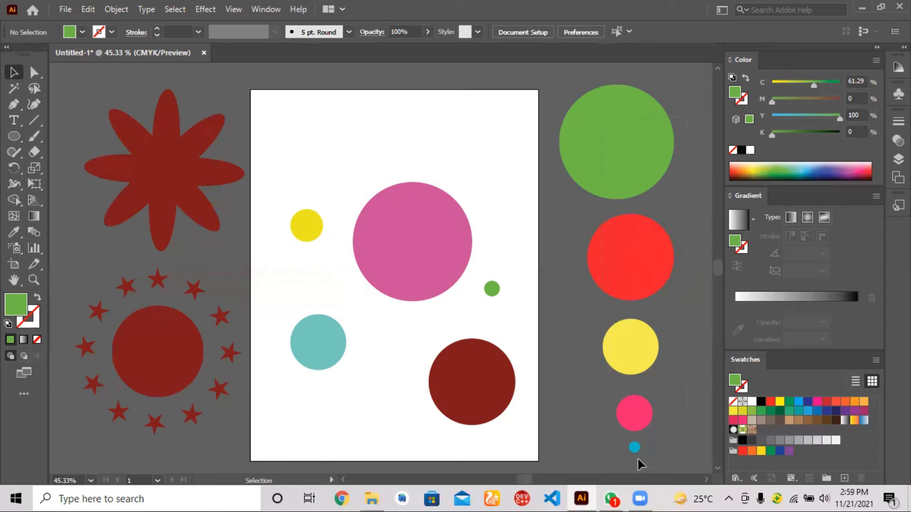
Step: Align the column's five circles by their horizontal and vertical centres, and move the stacked target to the artboard's upper-right corner
{"action": "left_click_drag", "start_coordinate": [637, 459], "coordinate": [631, 185]}
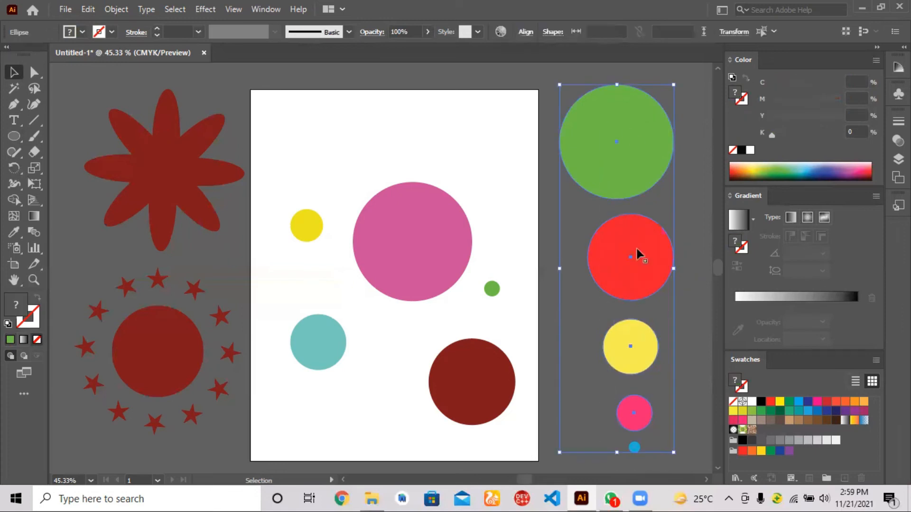
{"action": "left_click", "coordinate": [527, 36]}
{"action": "left_click", "coordinate": [414, 70]}
{"action": "left_click", "coordinate": [497, 69]}
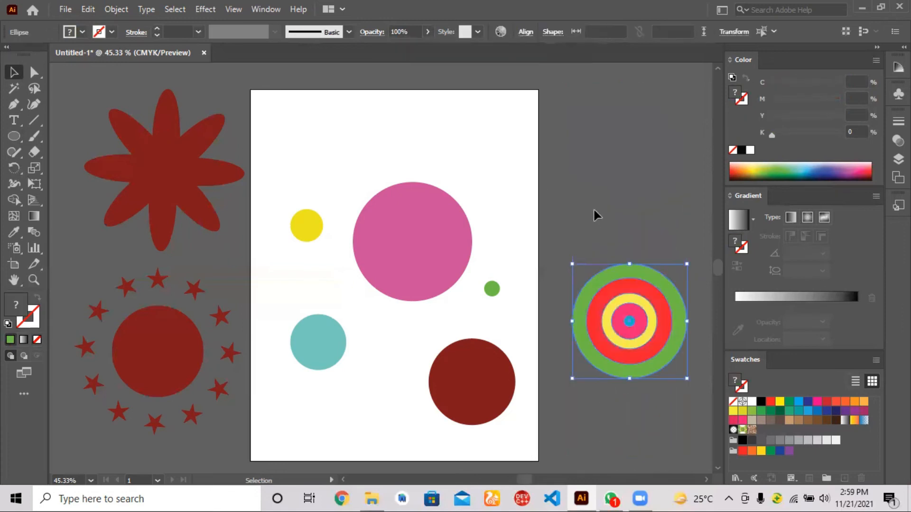
{"action": "left_click_drag", "start_coordinate": [631, 321], "coordinate": [527, 145]}
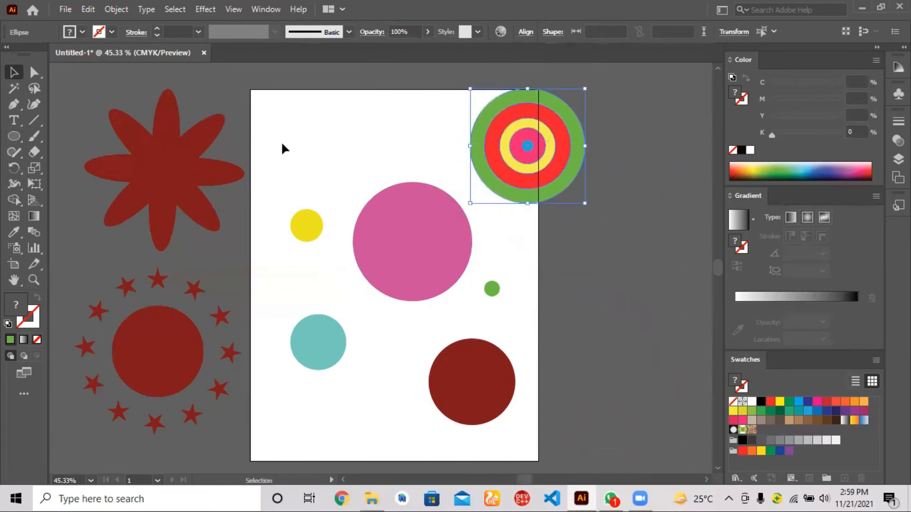
Step: Try aligning the five scattered circles on the artboard by their horizontal and vertical centres
{"action": "left_click_drag", "start_coordinate": [282, 232], "coordinate": [515, 436]}
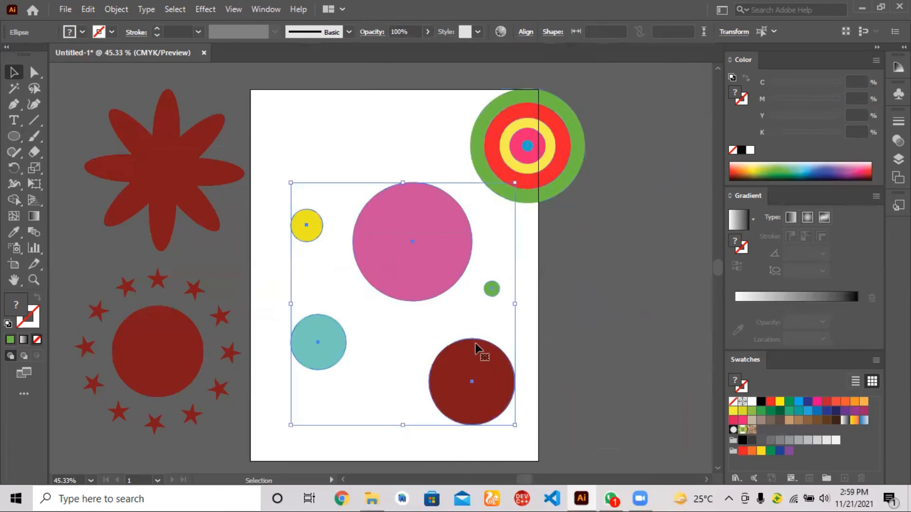
{"action": "left_click", "coordinate": [524, 34]}
{"action": "left_click", "coordinate": [415, 69]}
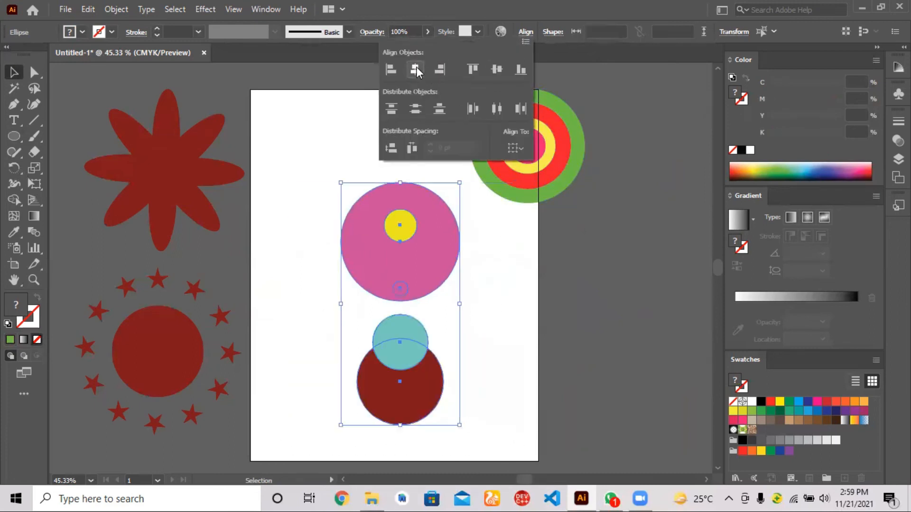
{"action": "left_click", "coordinate": [497, 69]}
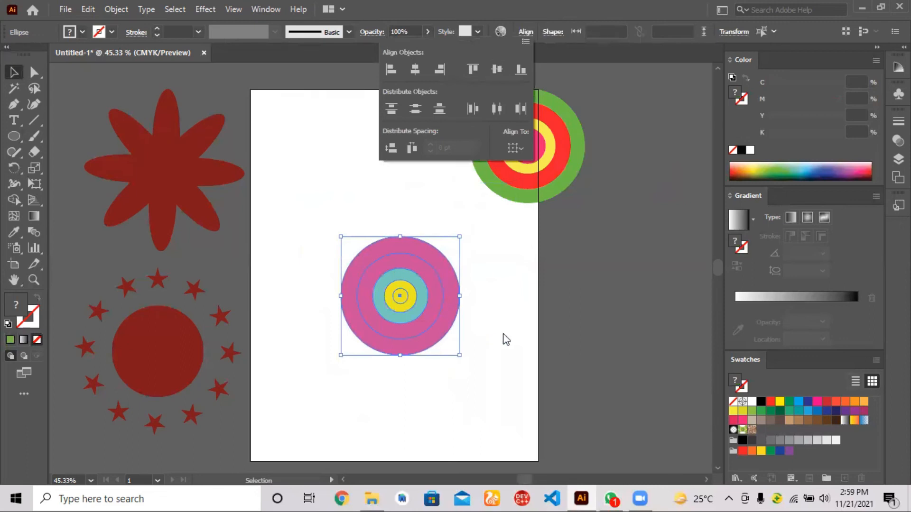
{"action": "left_click", "coordinate": [511, 160]}
{"action": "left_click_drag", "start_coordinate": [525, 148], "coordinate": [414, 166]}
{"action": "left_click", "coordinate": [499, 280]}
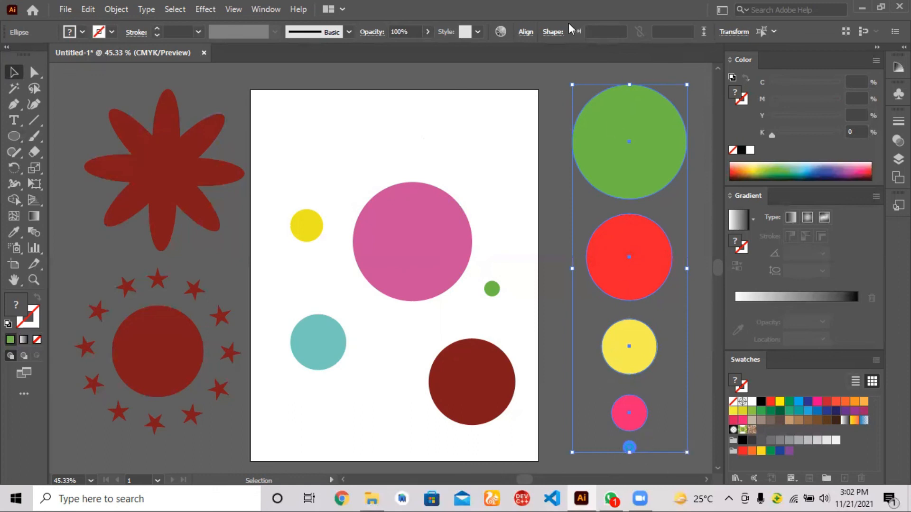
Step: Align the column's circles vertically to the centre of the blue key circle, and place the target in the artboard's upper-right corner
{"action": "left_click", "coordinate": [525, 31]}
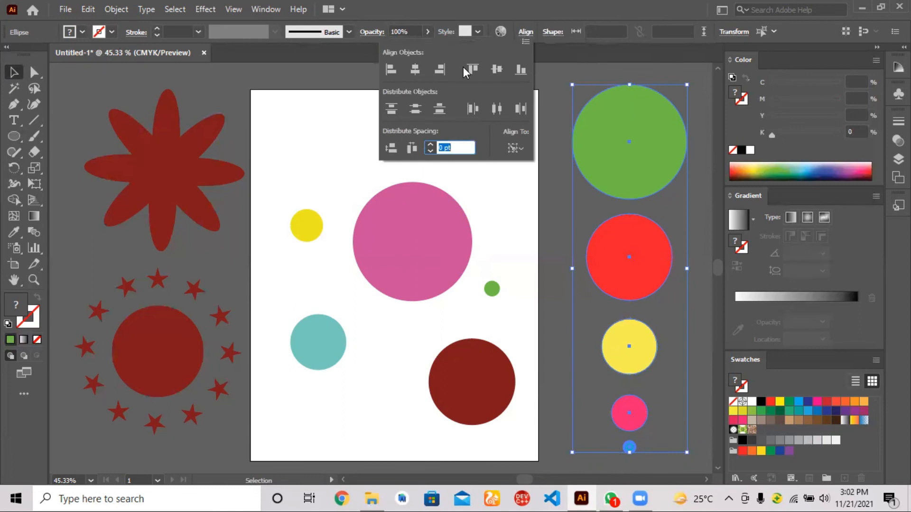
{"action": "left_click", "coordinate": [496, 71]}
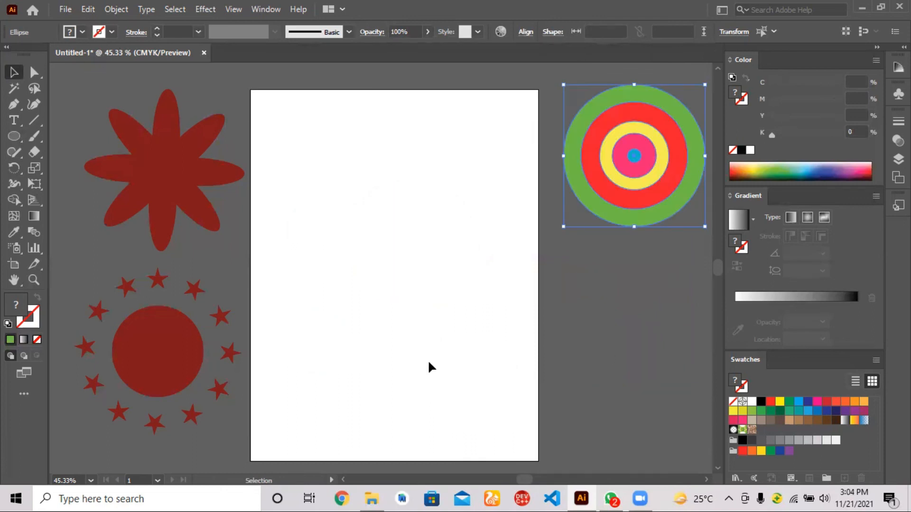
{"action": "left_click_drag", "start_coordinate": [635, 166], "coordinate": [464, 174]}
Step: Move the flower group onto the artboard's left half, and start selecting the ring of stars around the dark red circle
{"action": "left_click", "coordinate": [195, 229]}
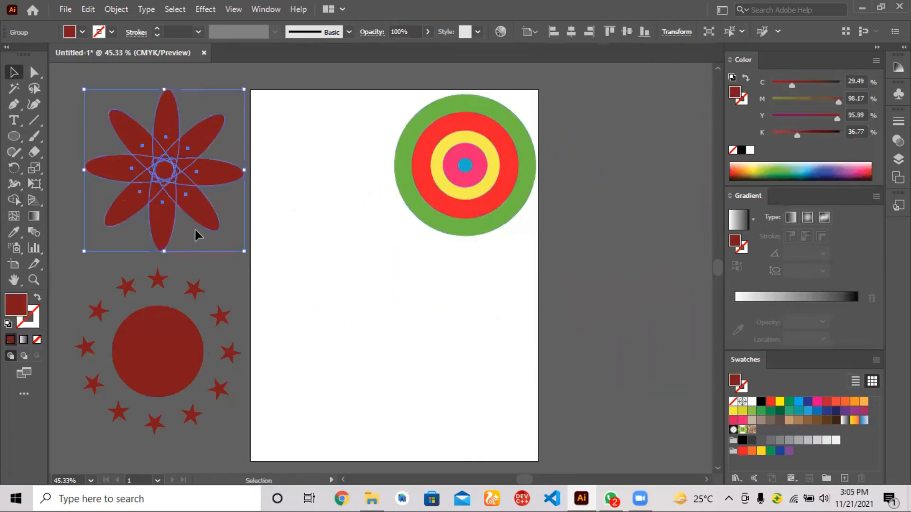
{"action": "left_click_drag", "start_coordinate": [170, 214], "coordinate": [341, 332]}
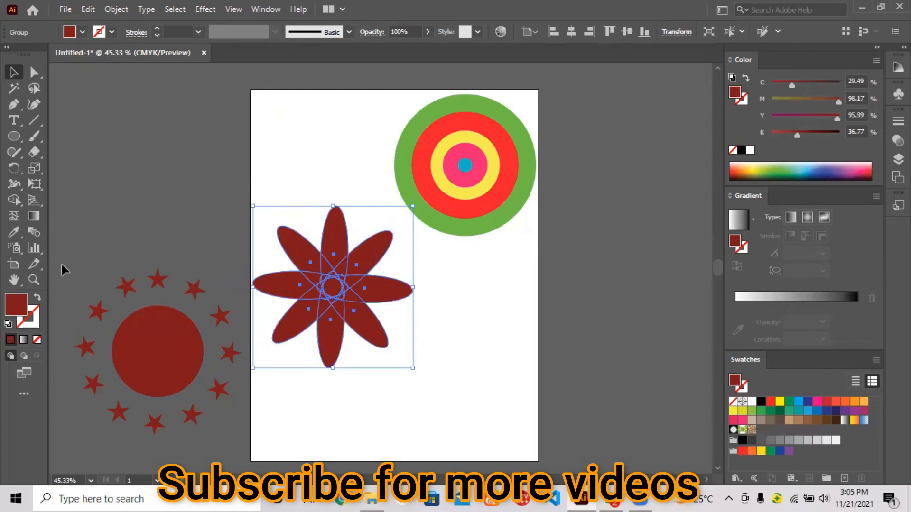
{"action": "scroll", "coordinate": [62, 264], "scroll_direction": "left", "scroll_amount": 2}
{"action": "left_click", "coordinate": [127, 346]}
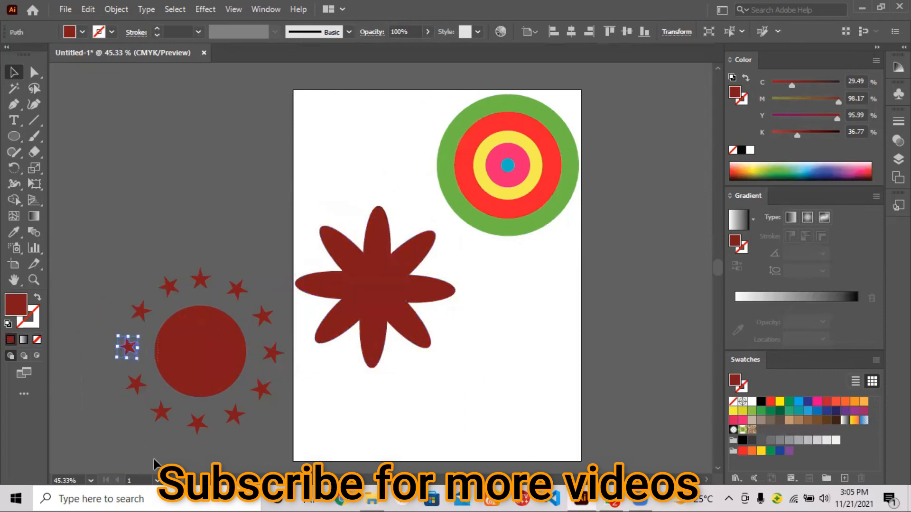